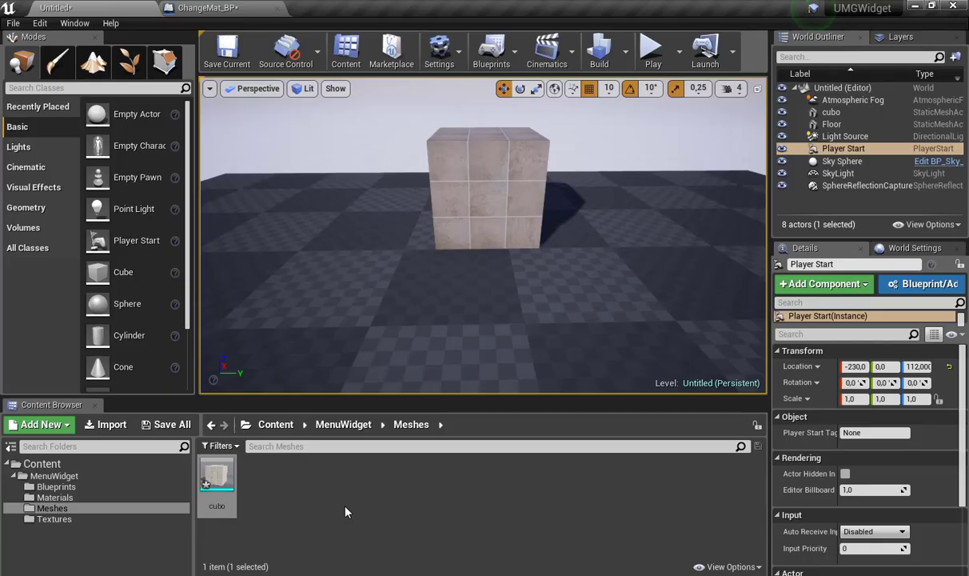
In the MenuWidget Blueprints folder, add a new Blueprint Structure asset named S_Mat
left_click(56, 486)
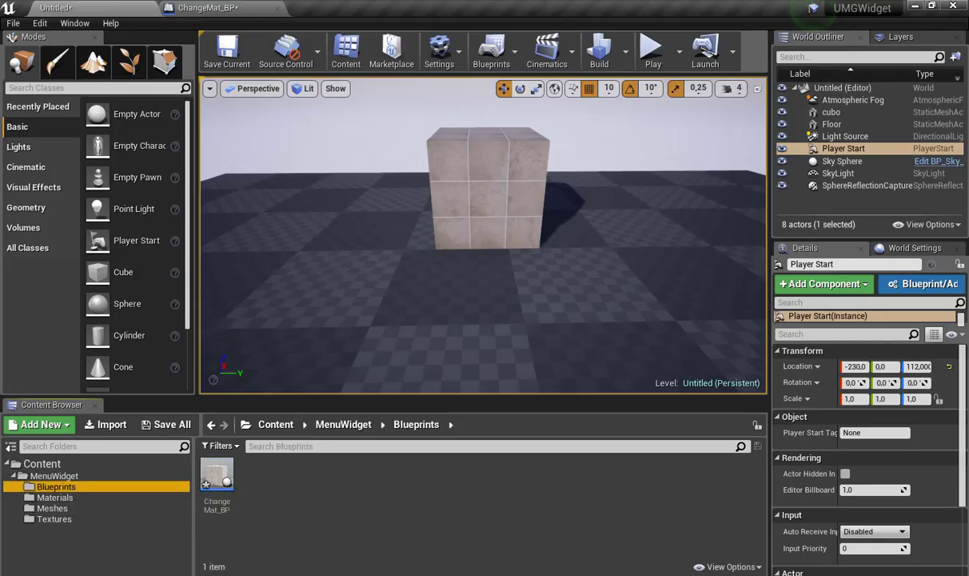
right_click(275, 512)
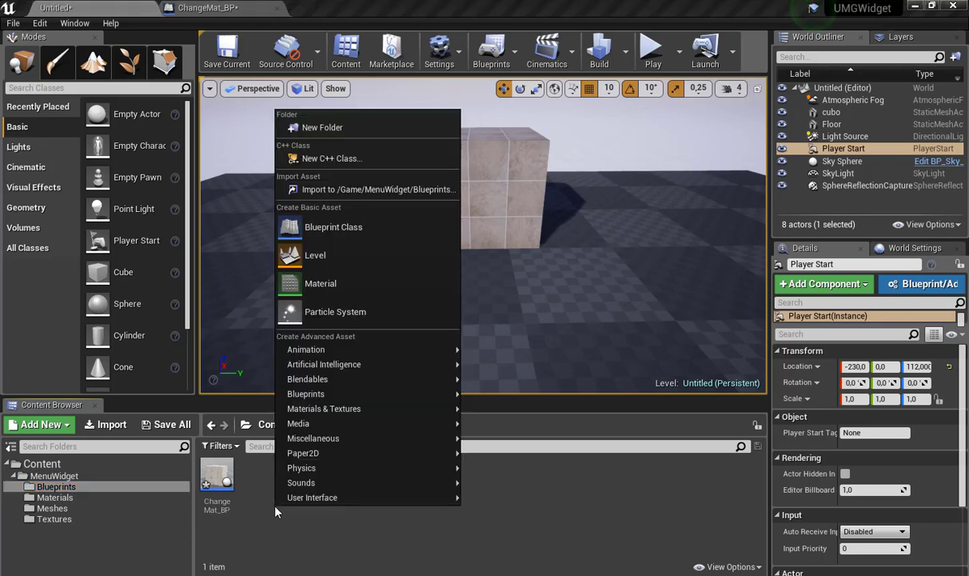
mouse_move(364, 395)
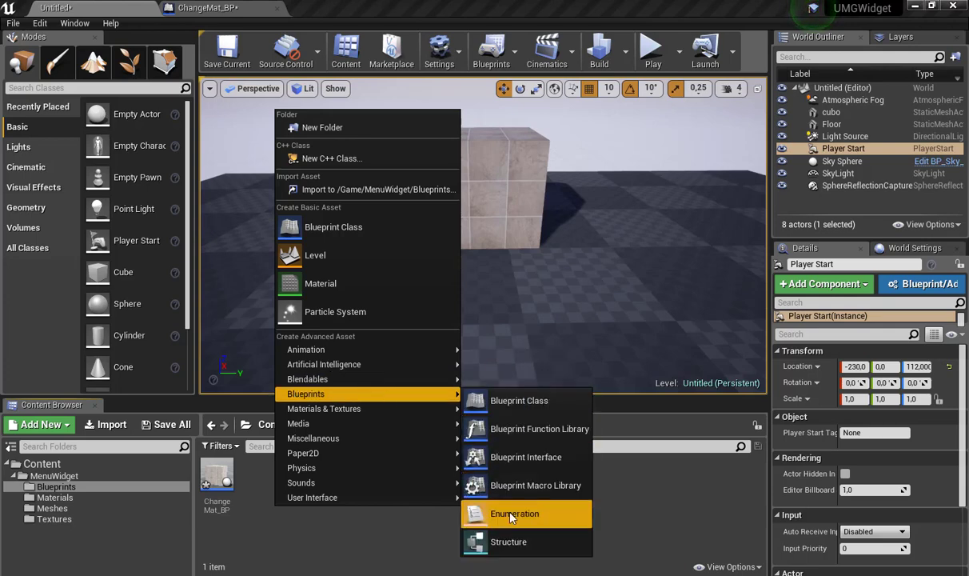
left_click(503, 541)
type("S_Ma")
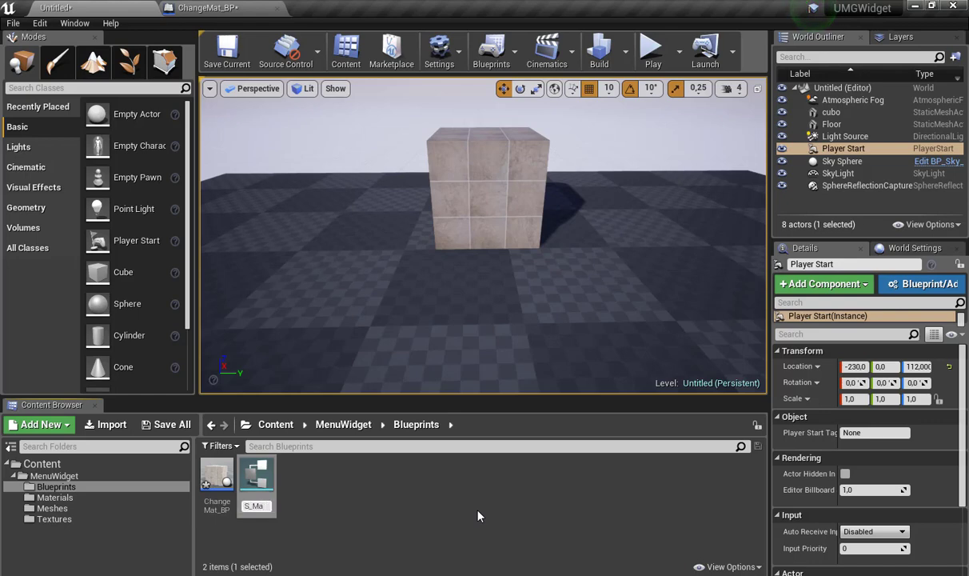
type("t")
key("Return")
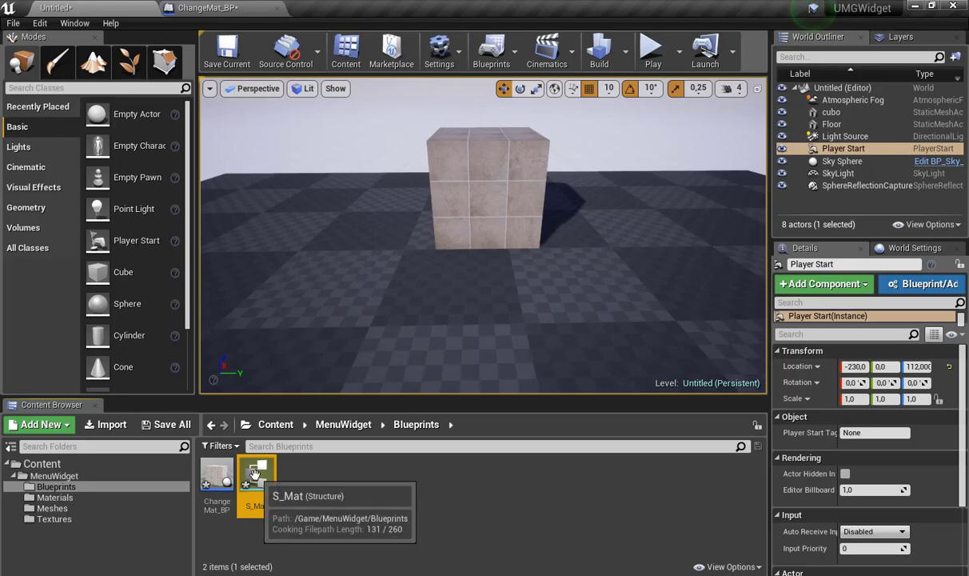
Open S_Mat, rename MemberVar_0 to Mat_01 and make it a Material object reference
double_click(258, 479)
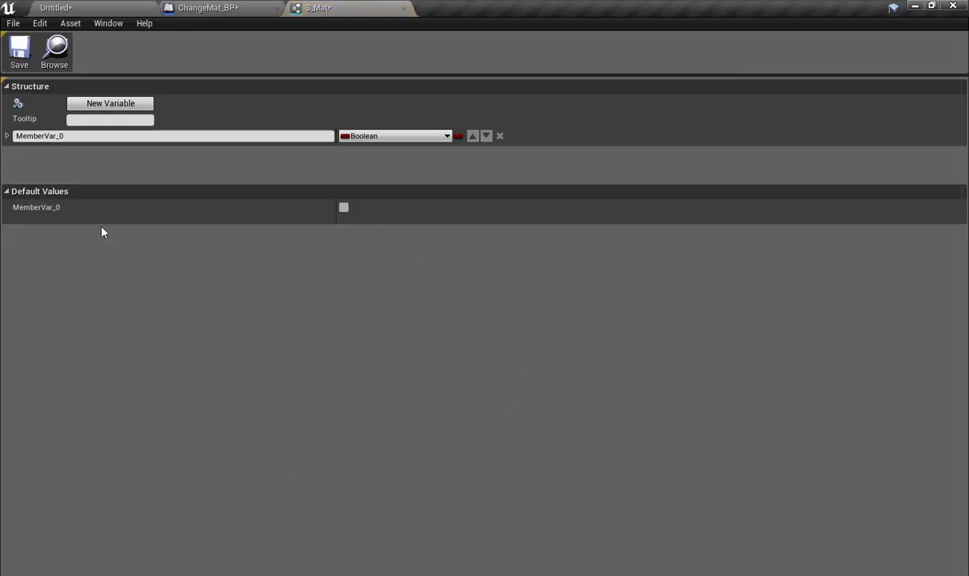
left_click(124, 136)
type("Mat_01")
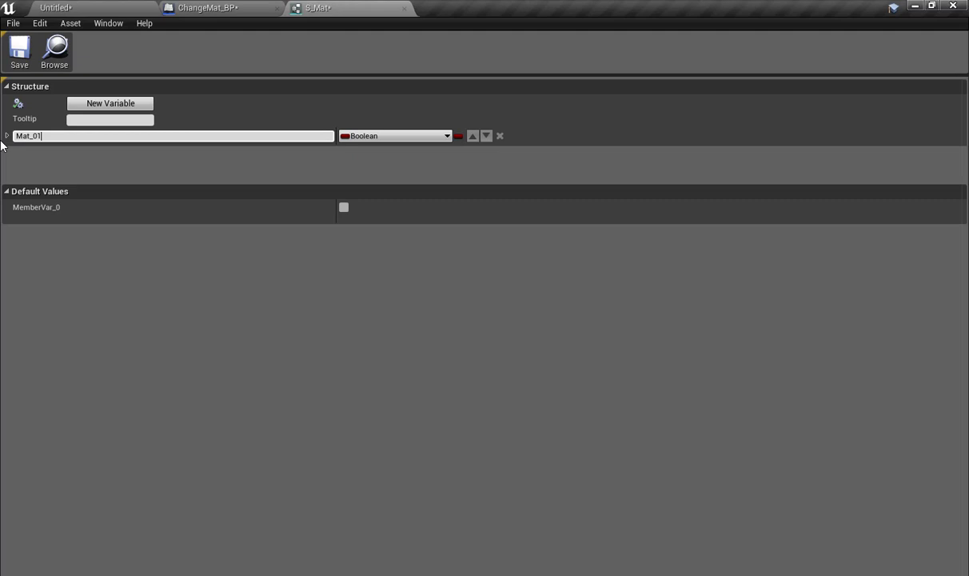
key("Return")
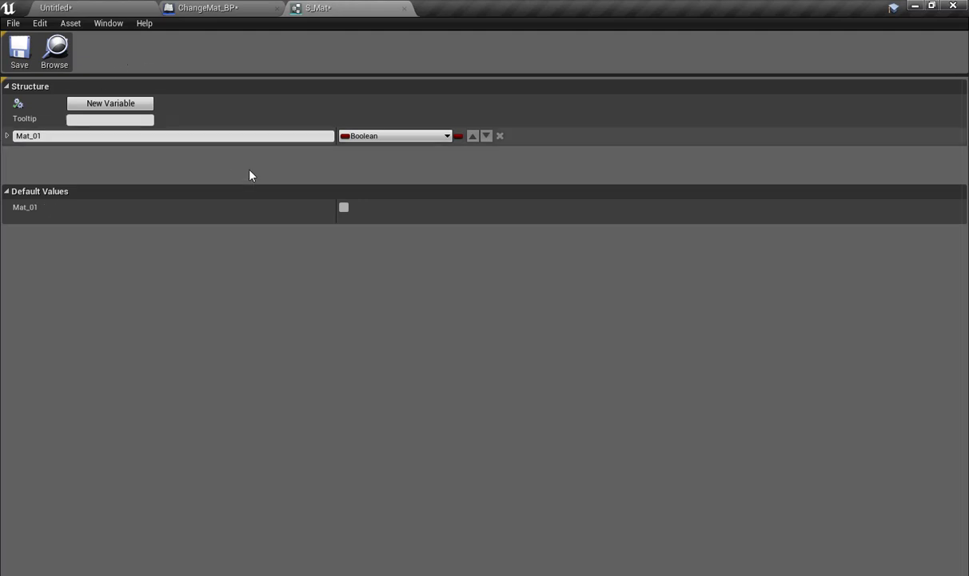
left_click(347, 138)
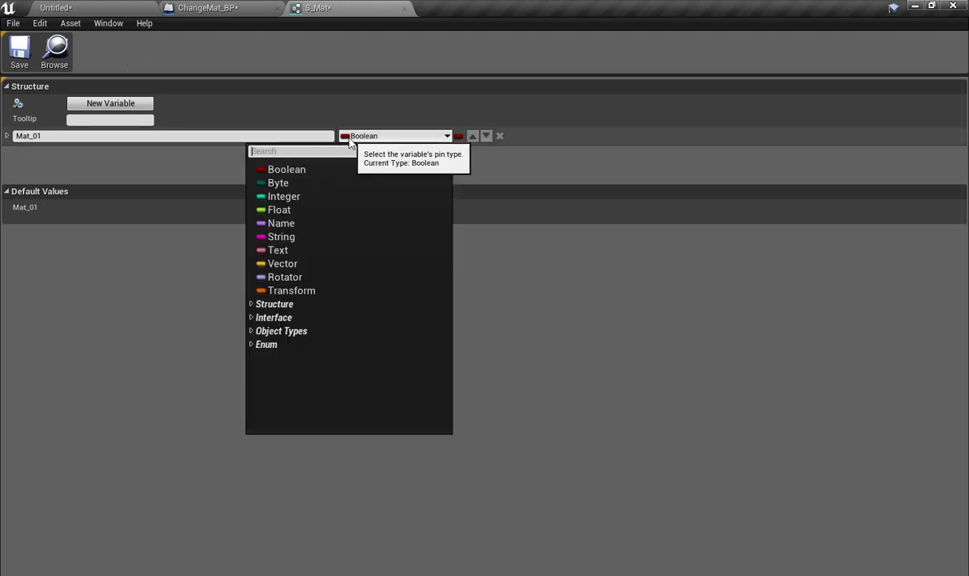
type("materia")
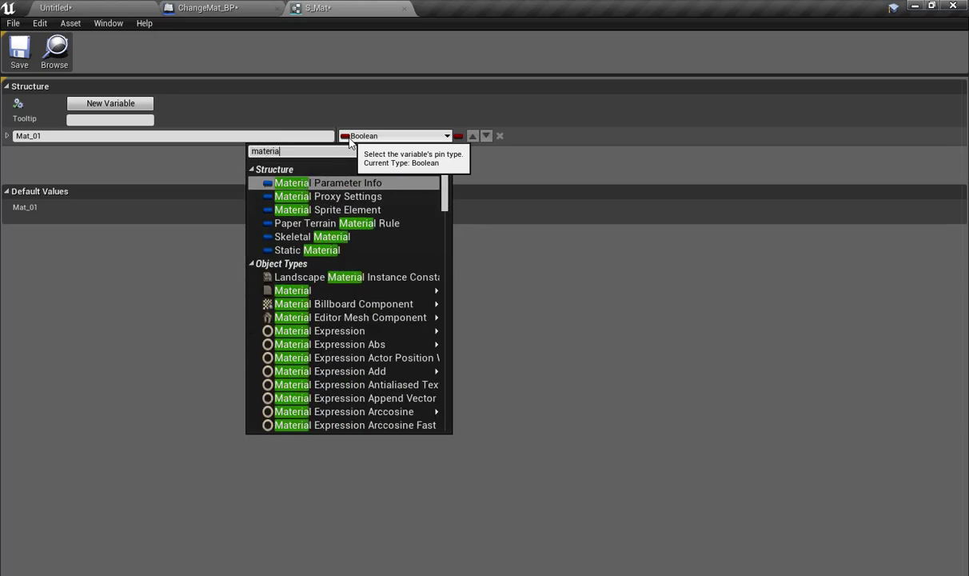
type("l")
mouse_move(294, 293)
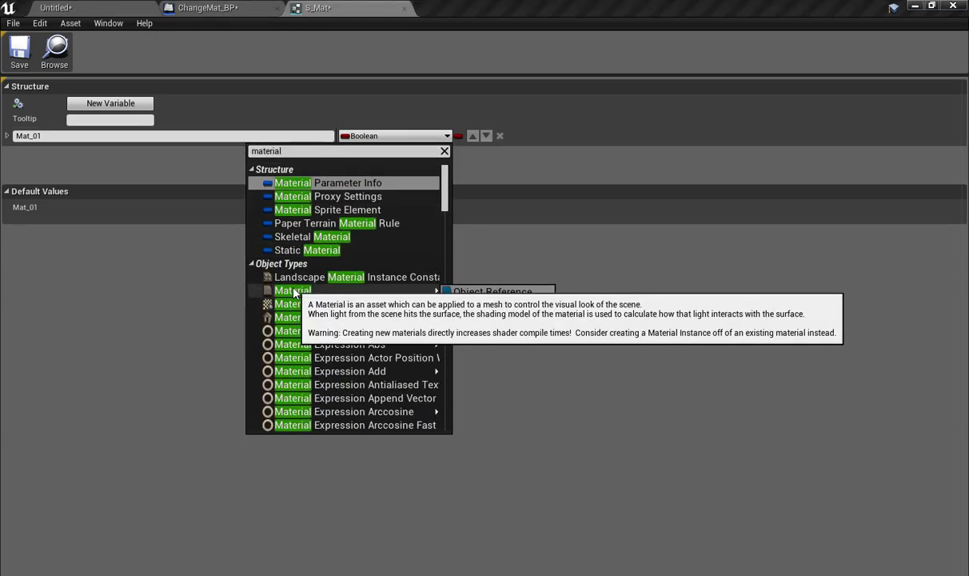
left_click(492, 291)
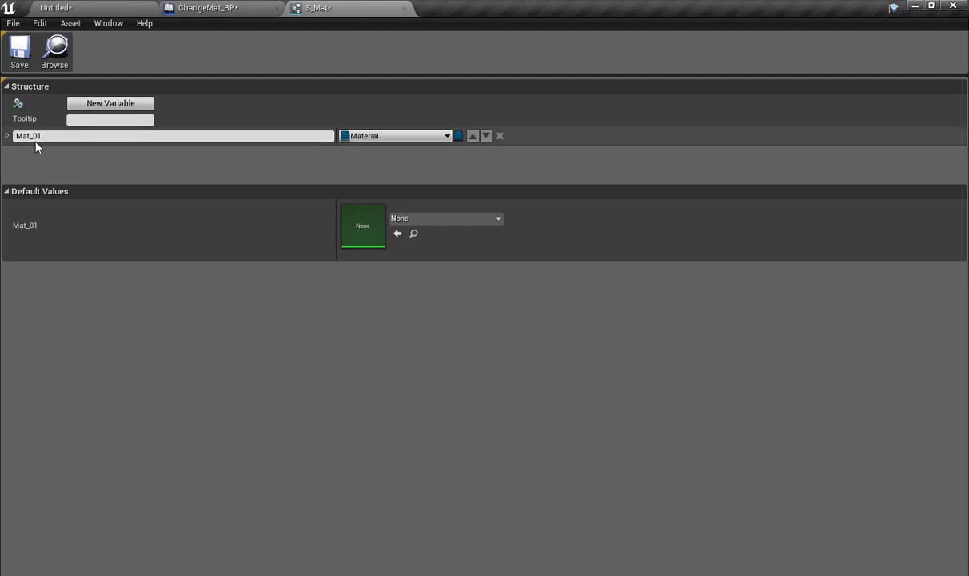
Add two new S_Mat members named Mat_02 and Mat_03, then float the S_Mat editor window
left_click(103, 105)
type("Mat_0")
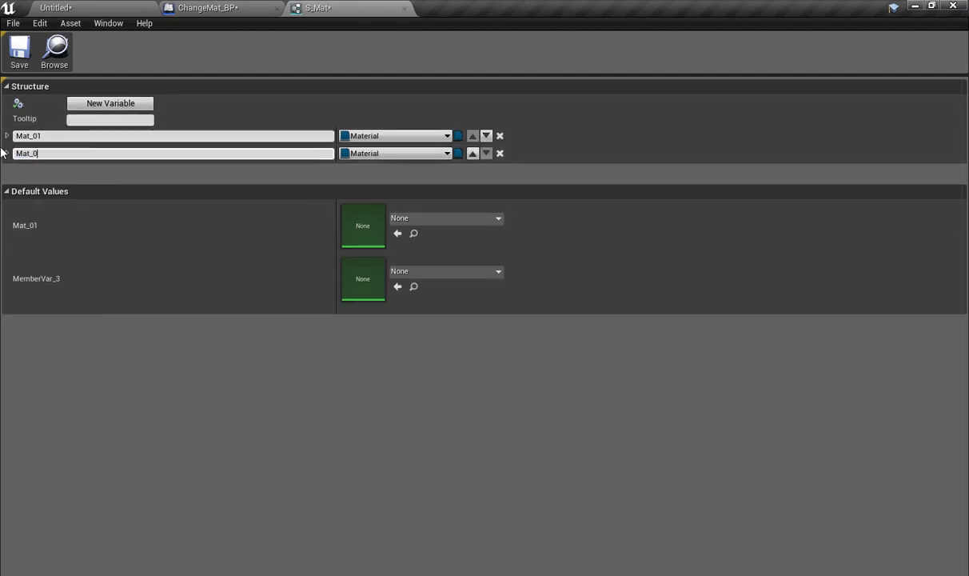
type("2")
key("Return")
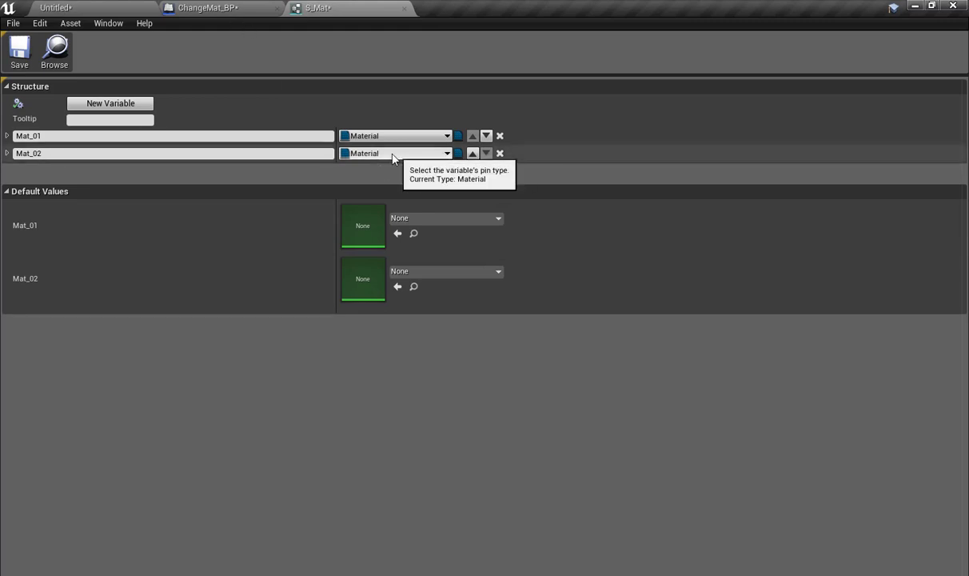
left_click(112, 105)
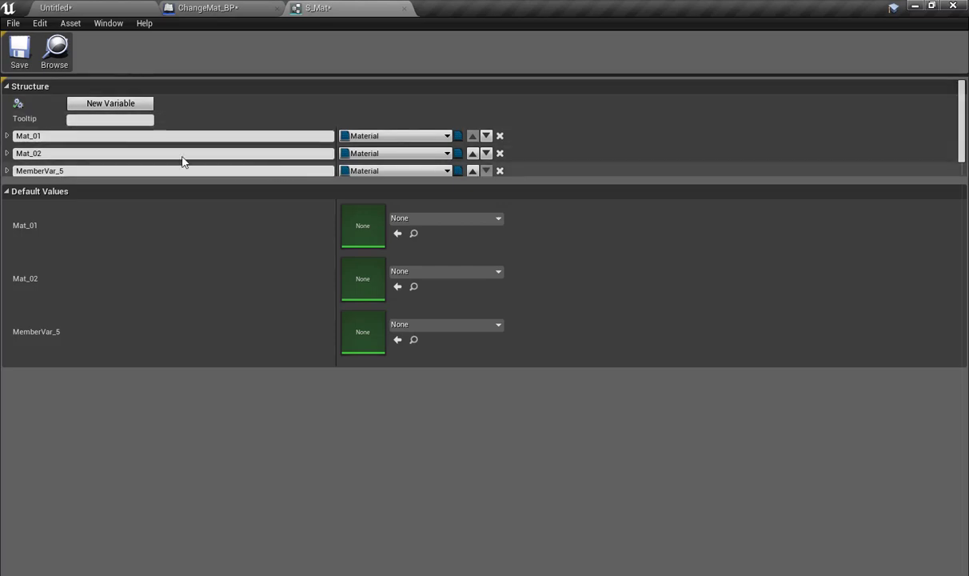
double_click(113, 170)
type("Mat")
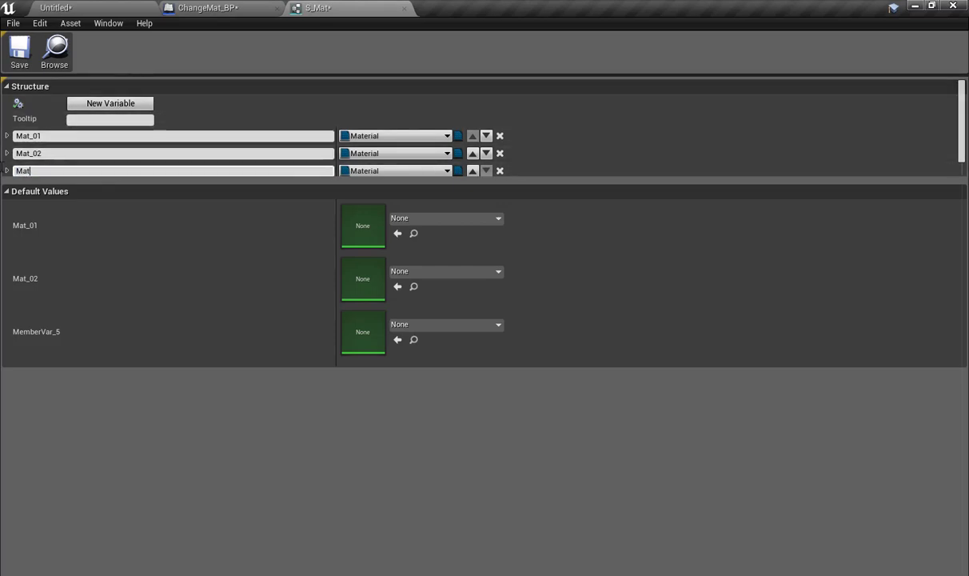
type("_03")
key("Return")
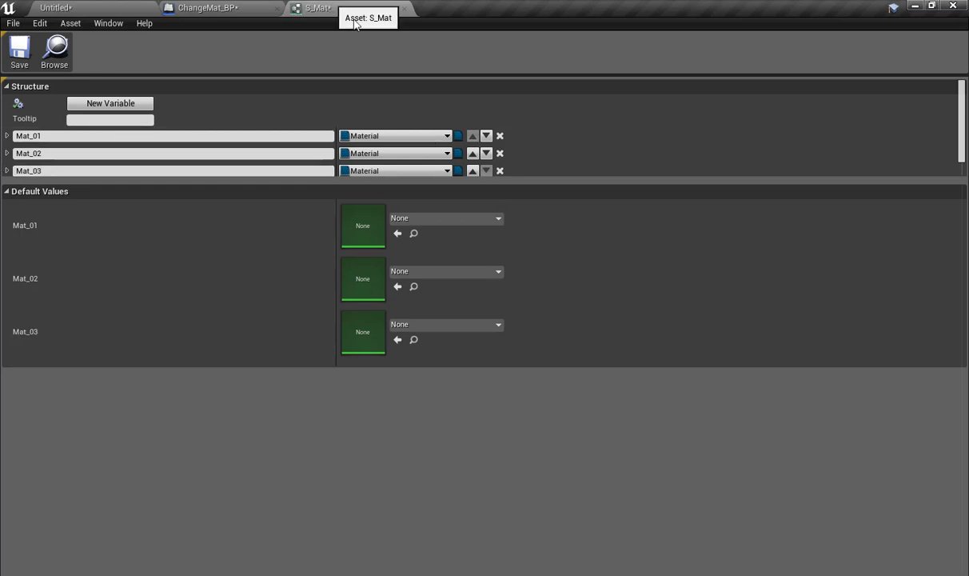
left_click_drag(320, 8, 470, 123)
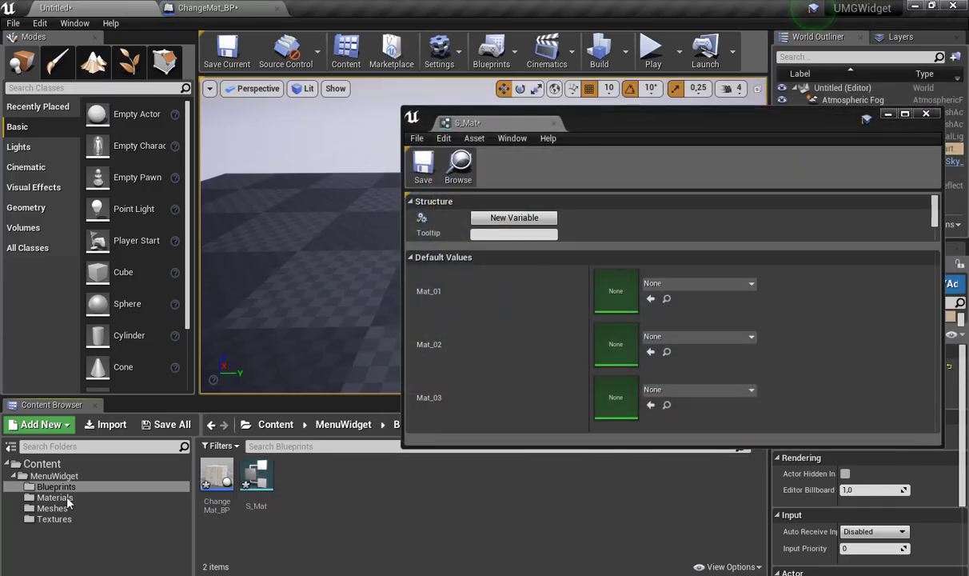
Duplicate 01_-_Default twice in the Materials folder to get 01_-_Default_2 and 01_-_Default_3
left_click(56, 498)
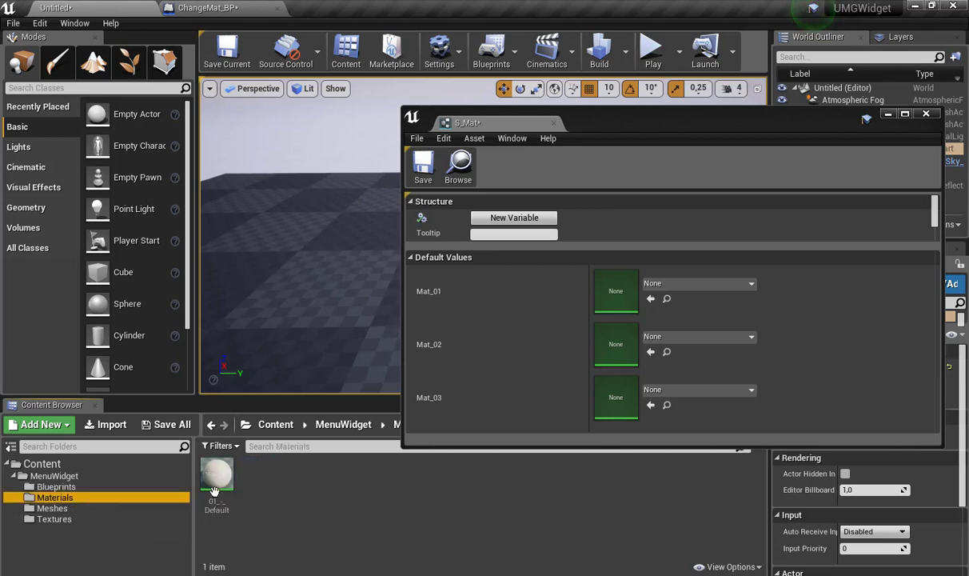
left_click_drag(214, 491, 291, 524)
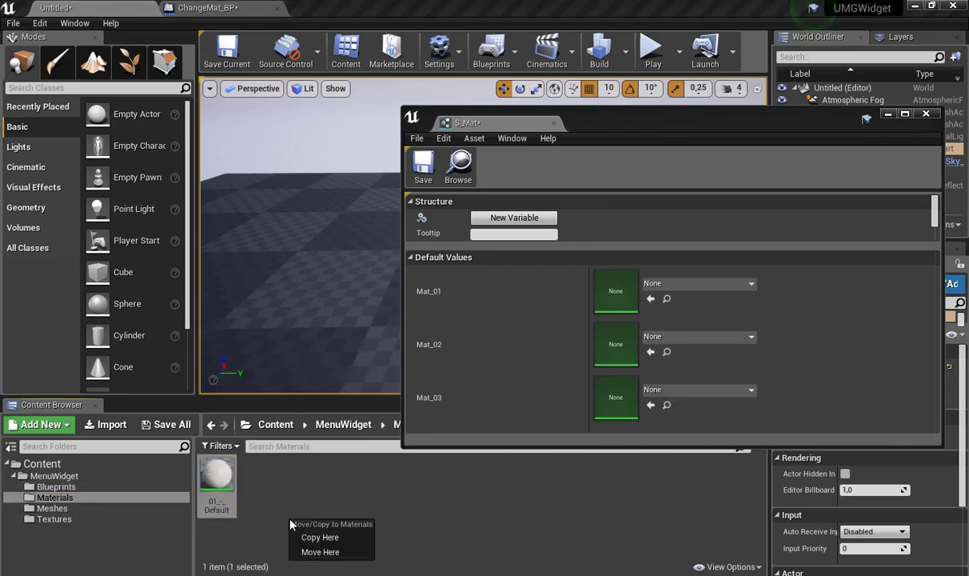
left_click(314, 538)
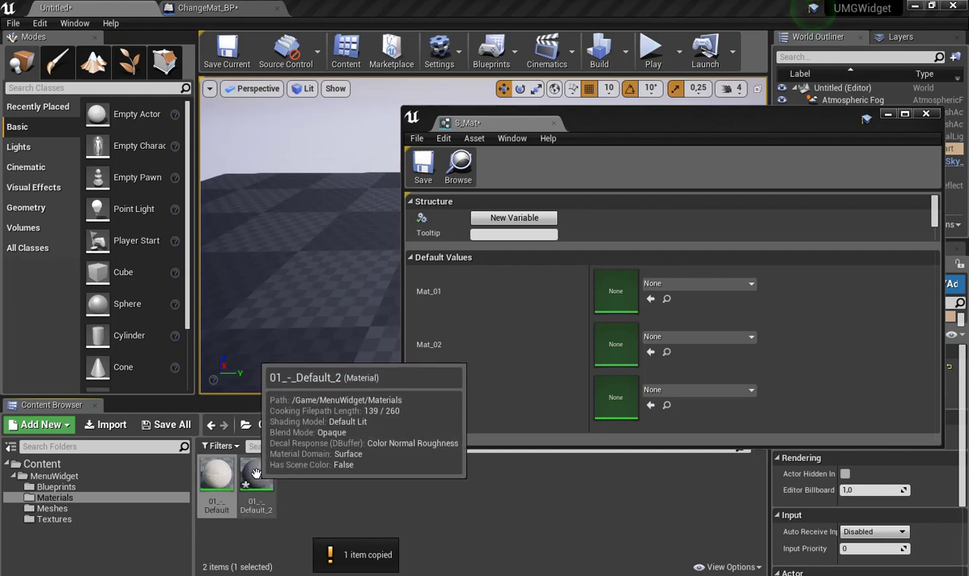
left_click_drag(256, 474, 328, 485)
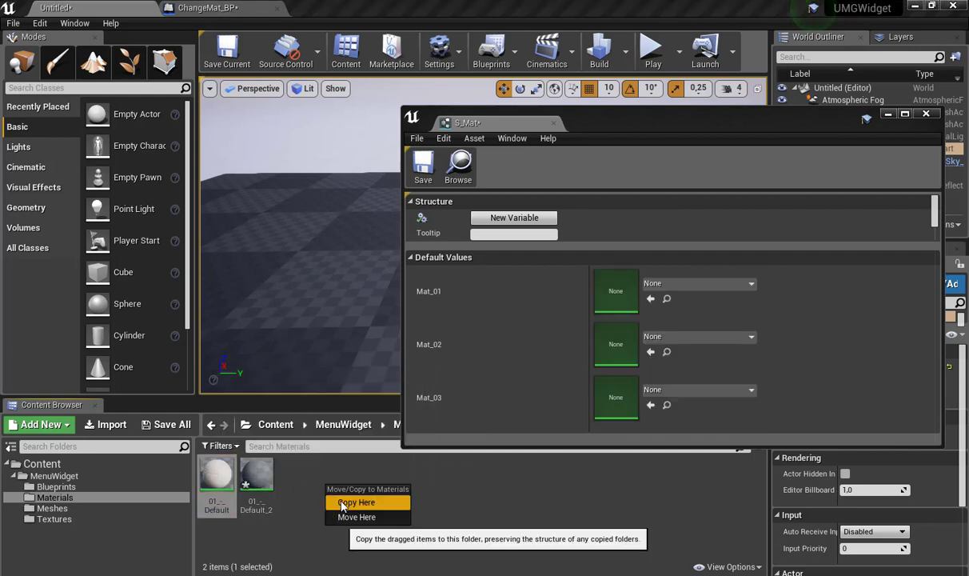
left_click(343, 503)
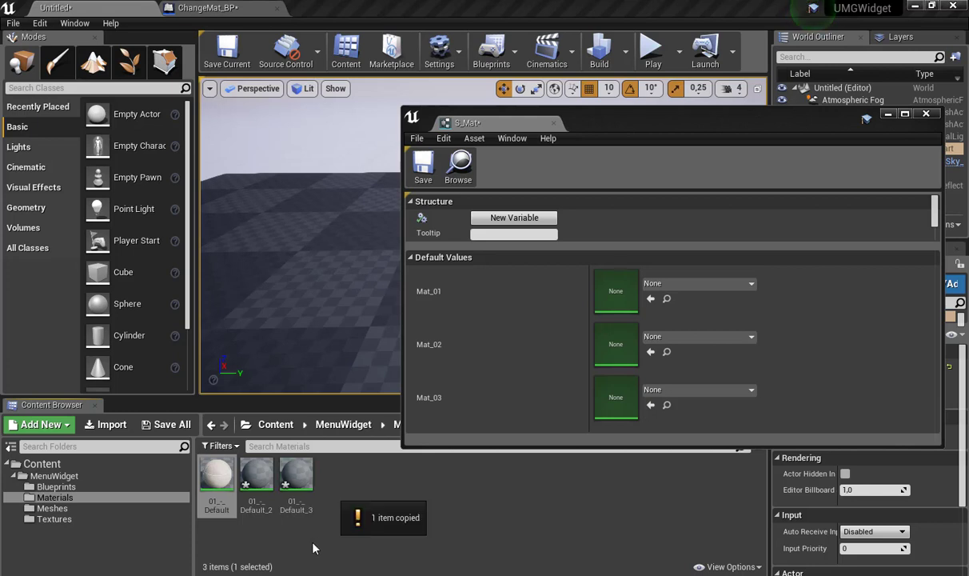
Open the 01_-_Default_2 material, dock S_Mat back, and reposition the Texture Sample node
double_click(256, 472)
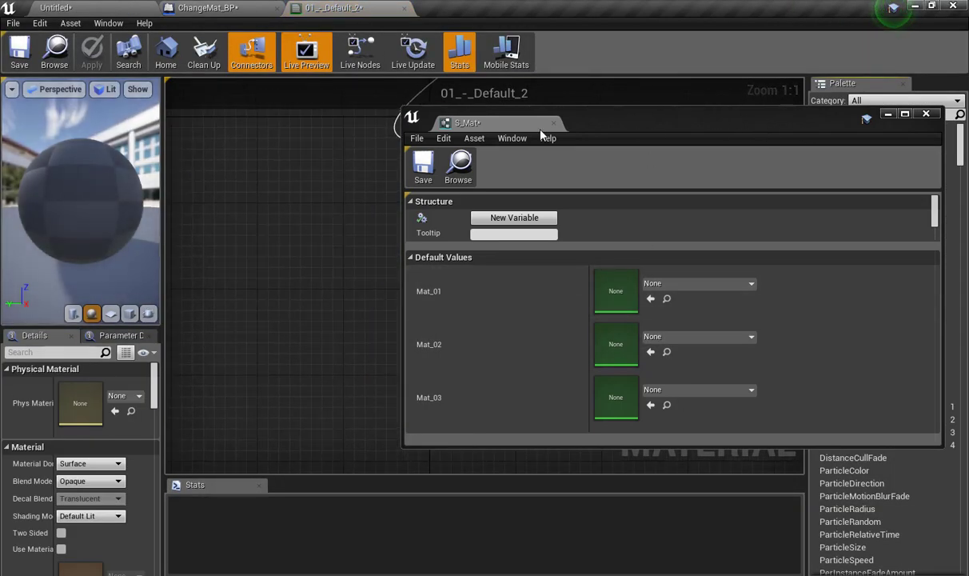
left_click_drag(511, 123, 334, 8)
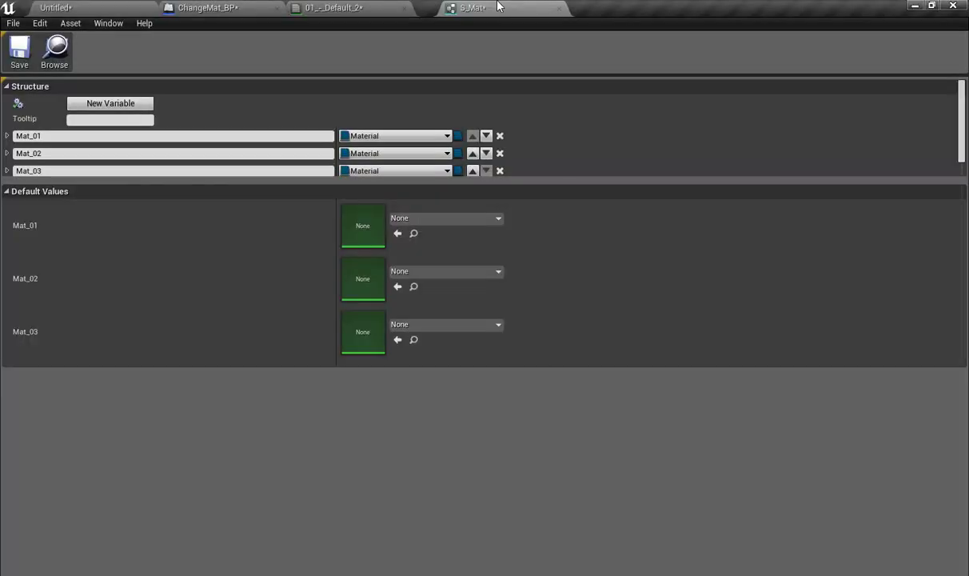
left_click(334, 8)
scroll(472, 310, "down", 4)
left_click_drag(552, 128, 430, 163)
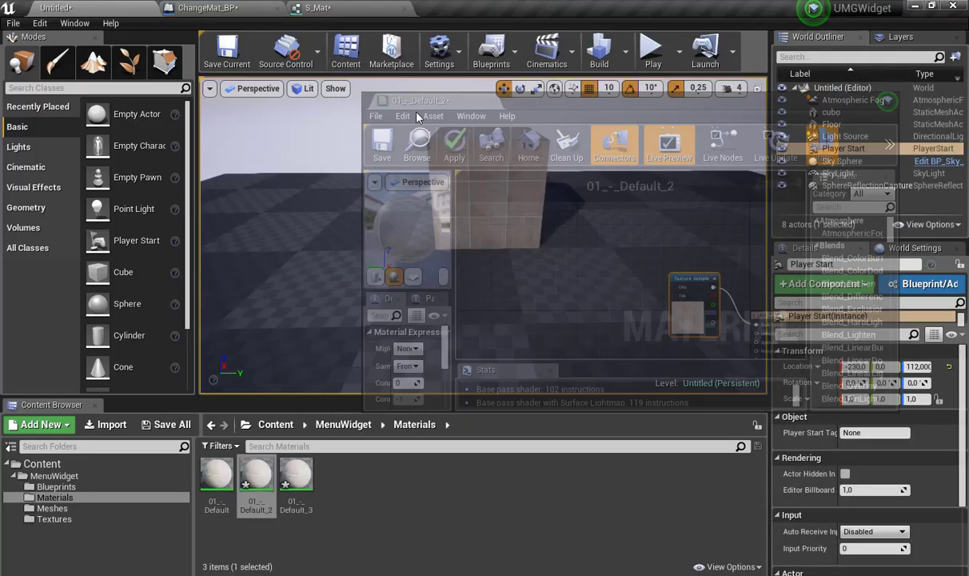
left_click(404, 8)
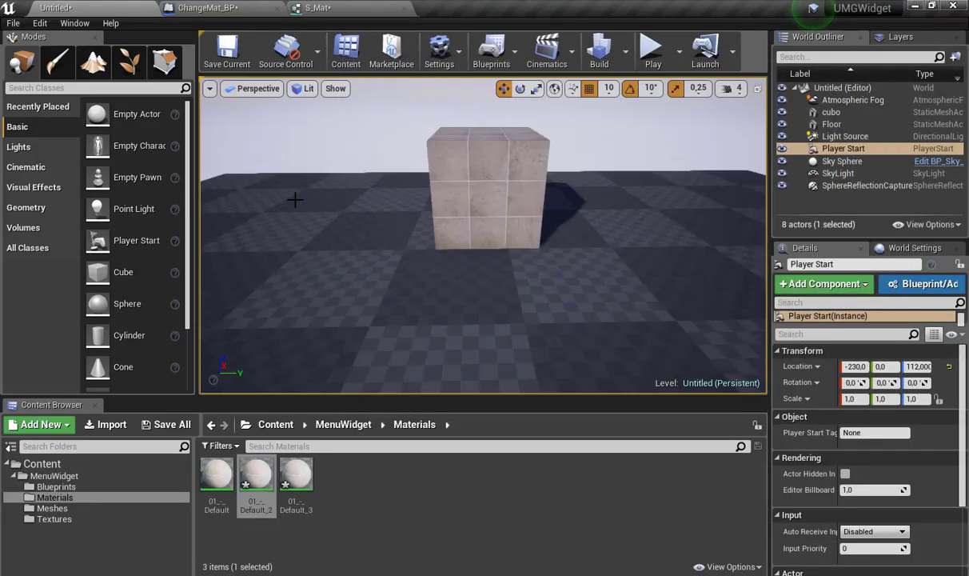
Assign the car-parking-tile-500x500 texture to the Texture Sample, save, and close the material
left_click(53, 518)
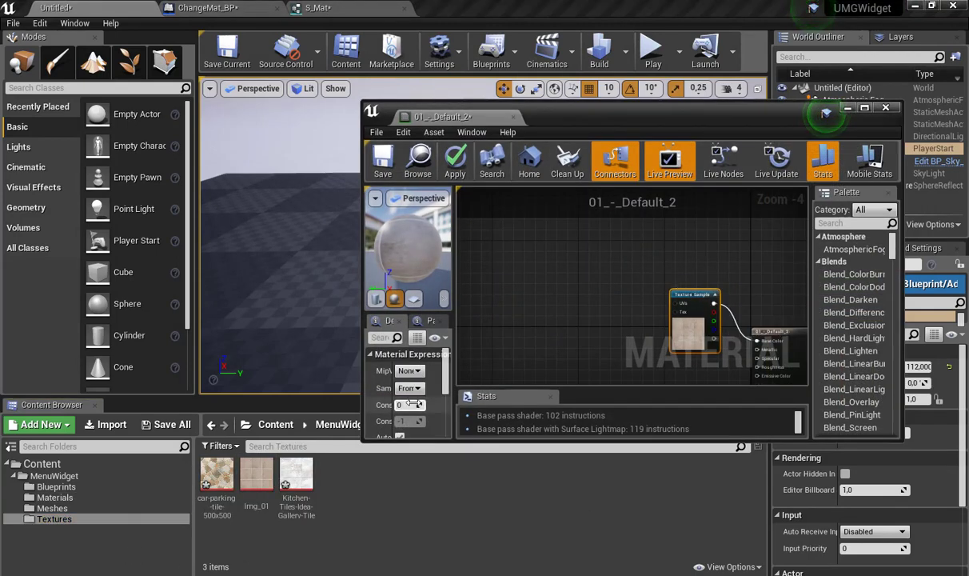
scroll(400, 380, "down", 3)
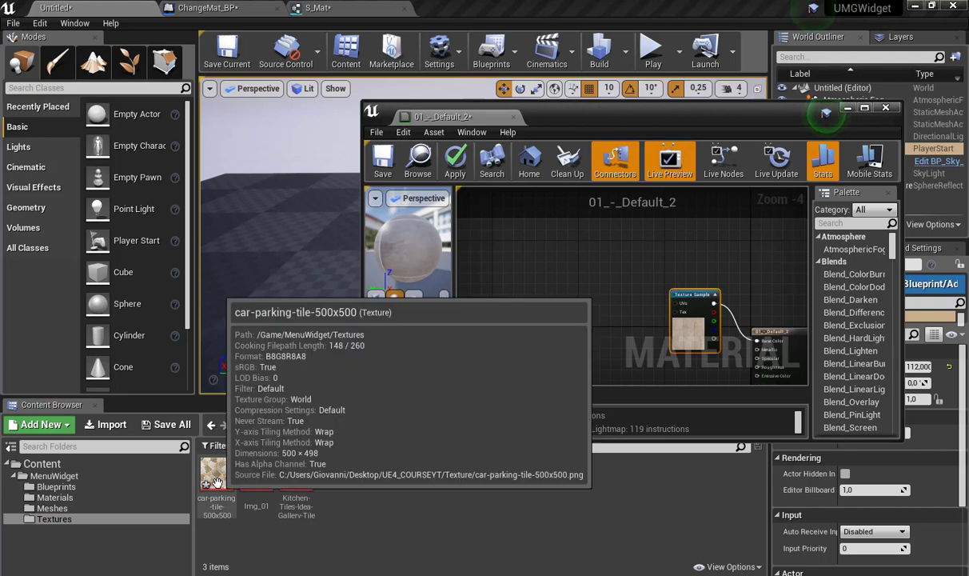
left_click_drag(216, 482, 419, 410)
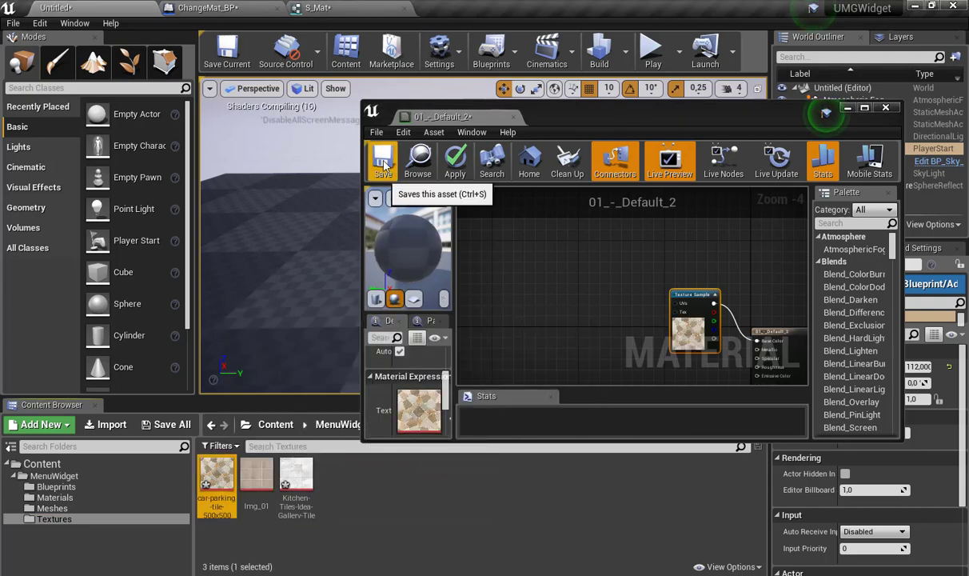
left_click(384, 164)
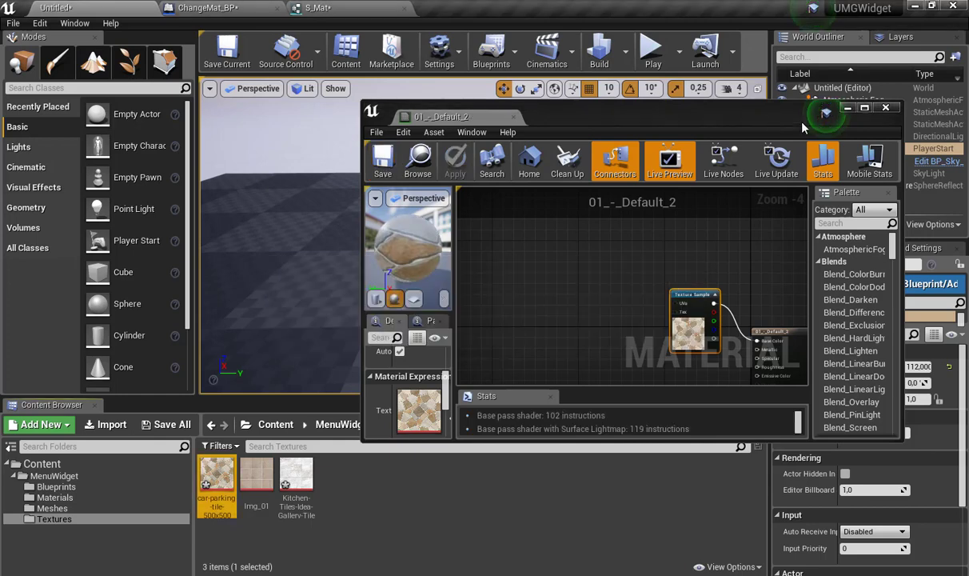
left_click(885, 108)
Open the 01_-_Default_3 material and move its Texture Sample node left of the output
left_click(55, 497)
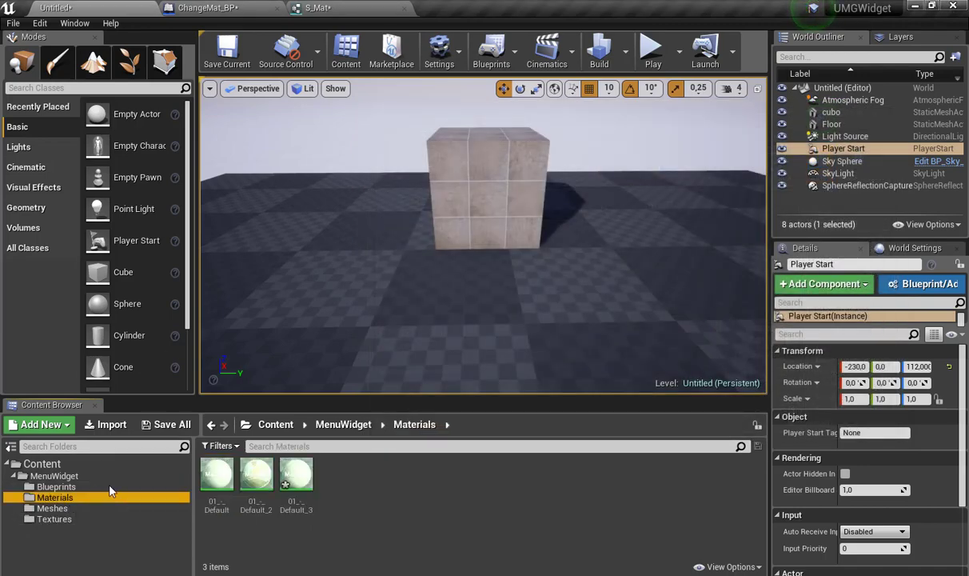
double_click(293, 470)
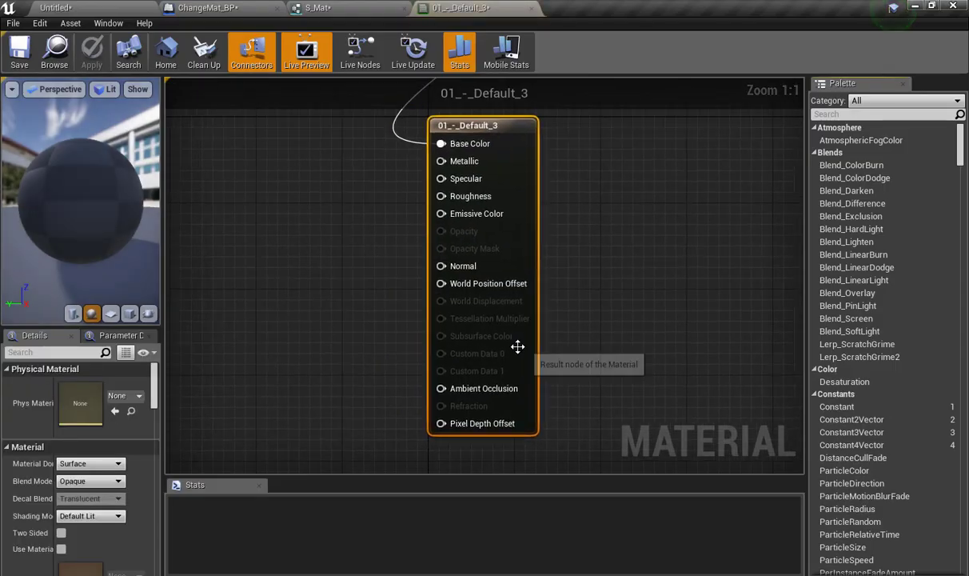
left_click_drag(640, 151, 412, 264)
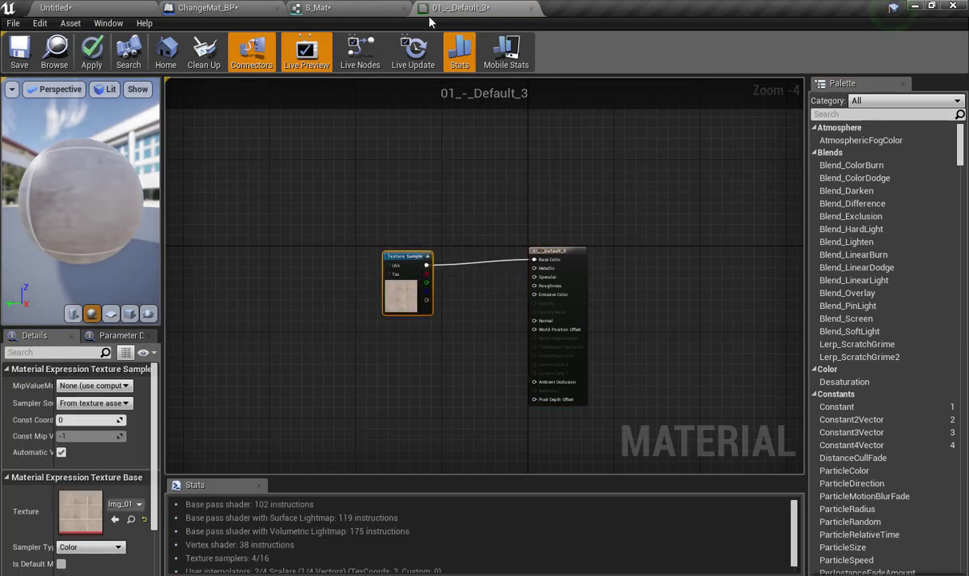
left_click(530, 8)
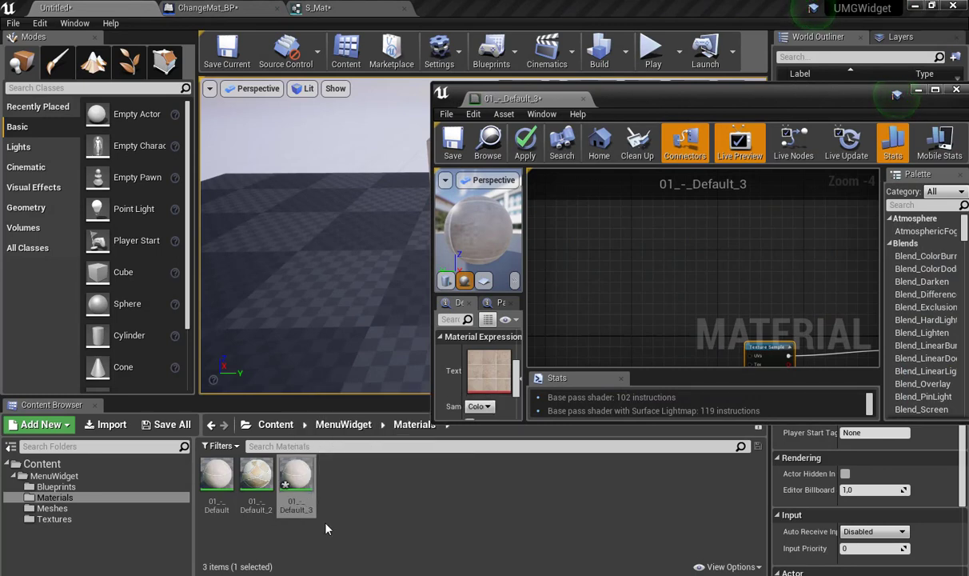
Assign the Kitchen-Tiles-Idea-Gallery-Tile-Town texture to the Texture Sample, save, and move the editor aside
left_click(90, 520)
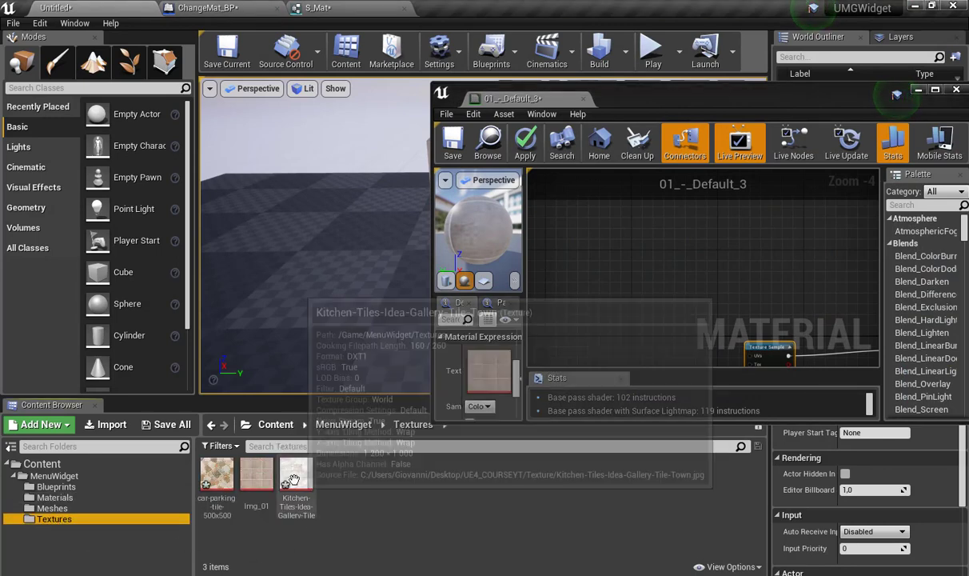
left_click_drag(296, 480, 453, 382)
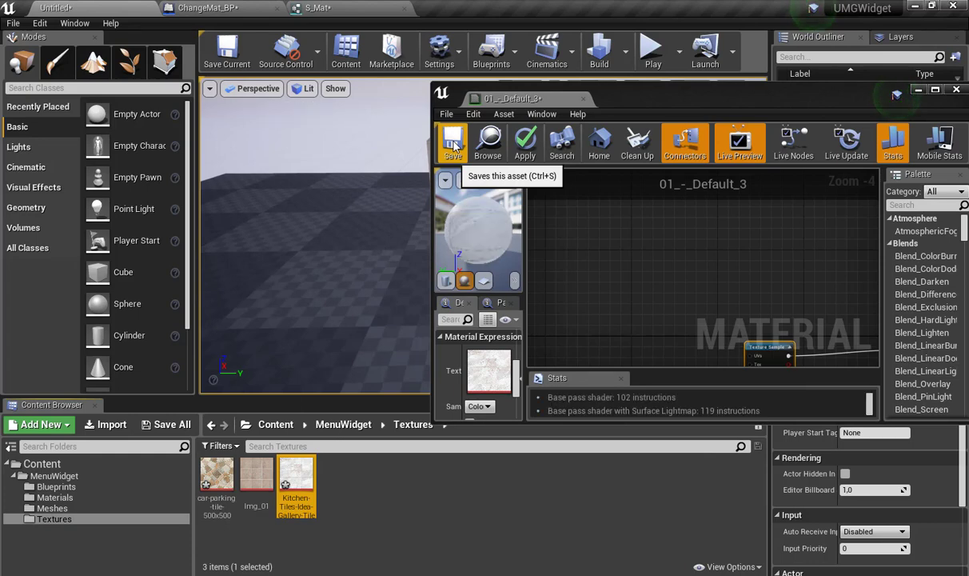
left_click(453, 144)
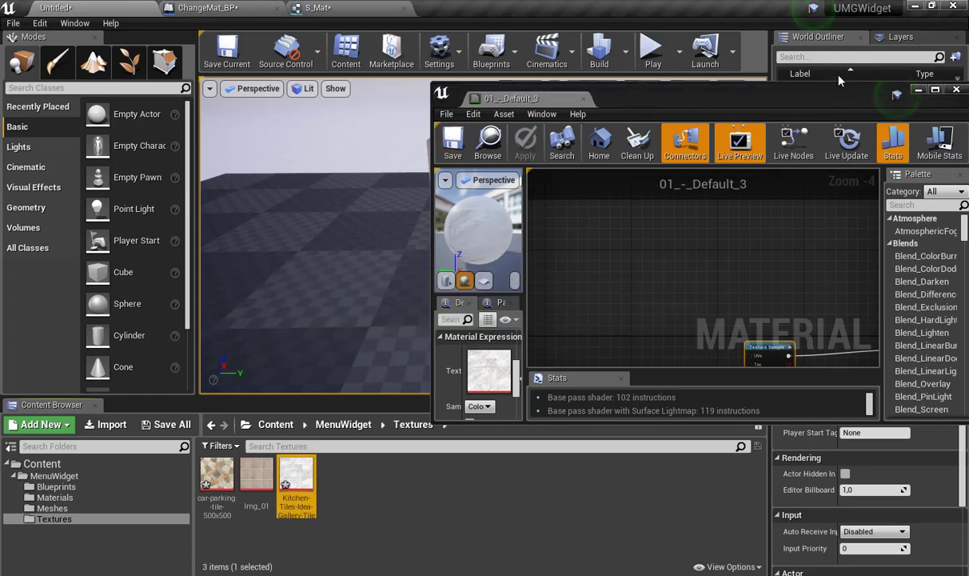
left_click_drag(898, 95, 646, 122)
Close the material editor and float the S_Mat structure over the level editor
left_click(704, 117)
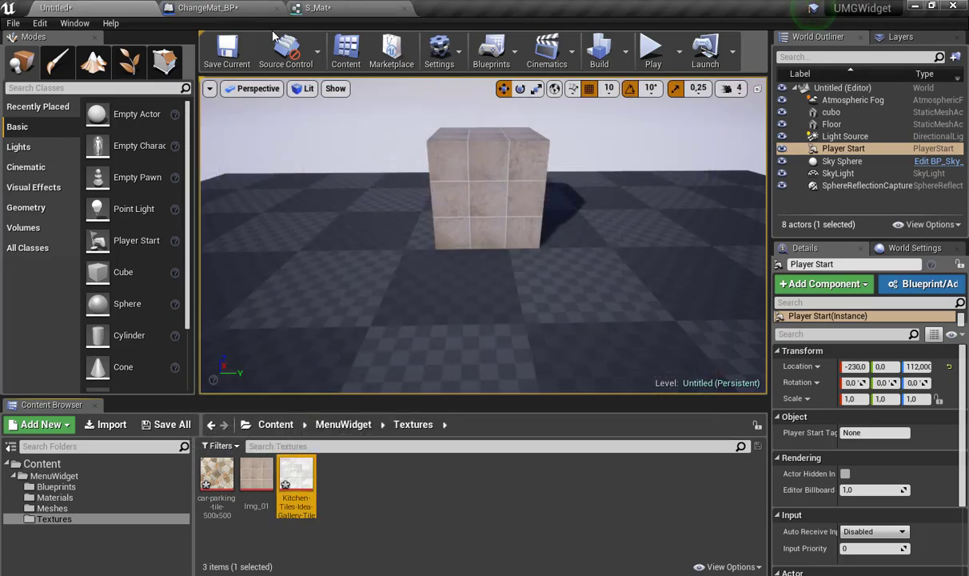
mouse_move(320, 8)
left_mouse_down()
mouse_move(507, 126)
mouse_move(446, 122)
left_mouse_up()
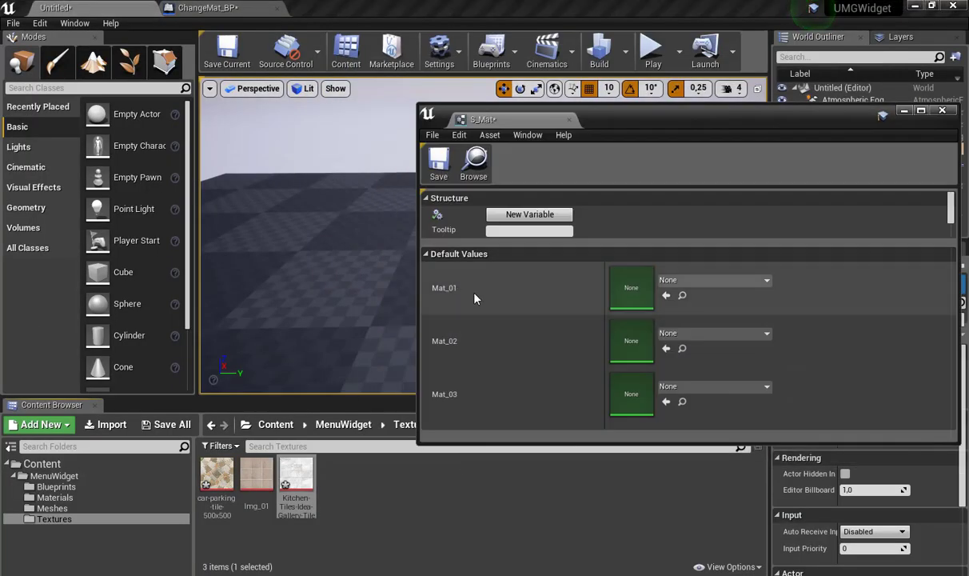
left_click(56, 497)
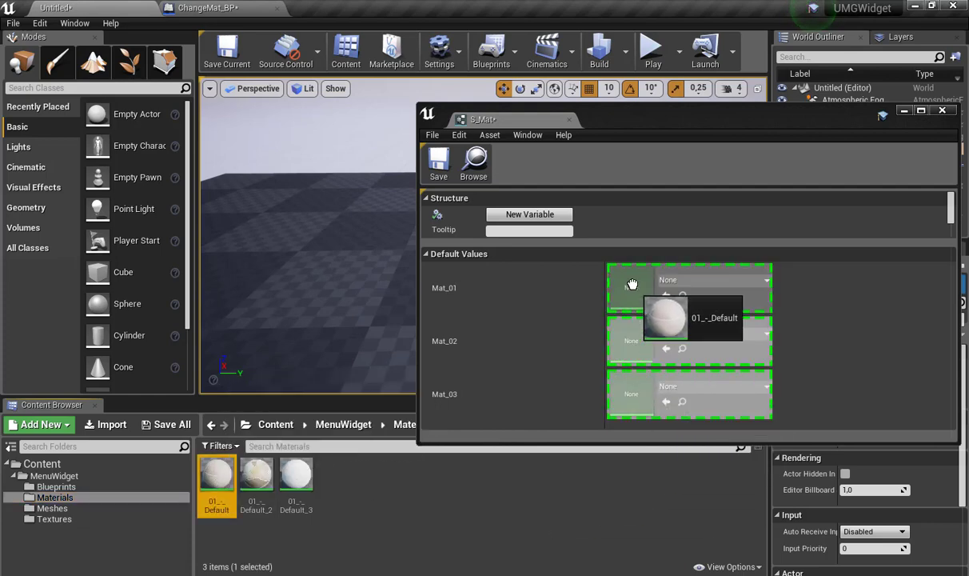
Set the defaults to 01_-_Default, 01_-_Default_2 and 01_-_Default_3 for Mat_01, Mat_02 and Mat_03
left_click_drag(220, 482, 632, 288)
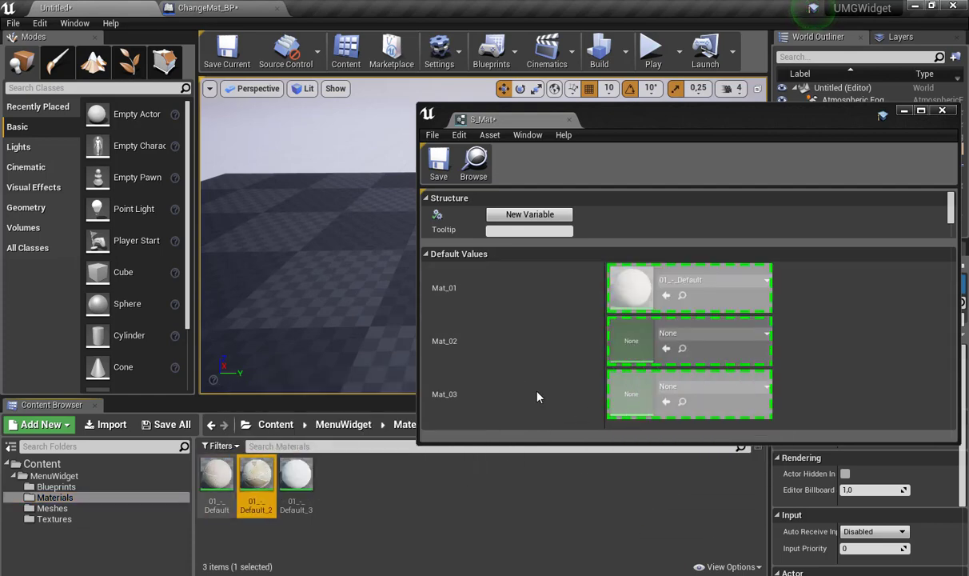
left_click_drag(264, 476, 632, 340)
mouse_move(296, 479)
left_mouse_down()
mouse_move(585, 422)
mouse_move(628, 392)
left_mouse_up()
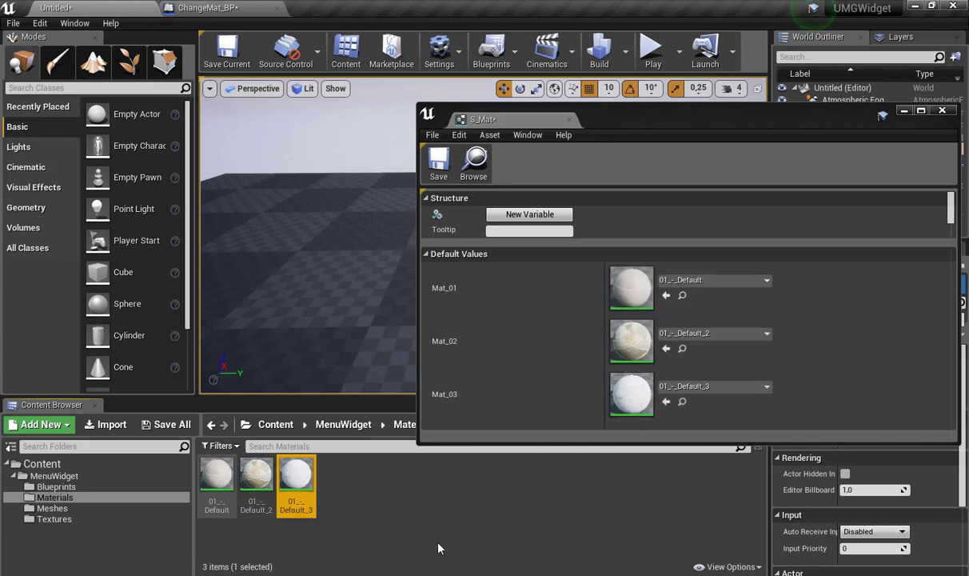
left_click_drag(692, 128, 625, 123)
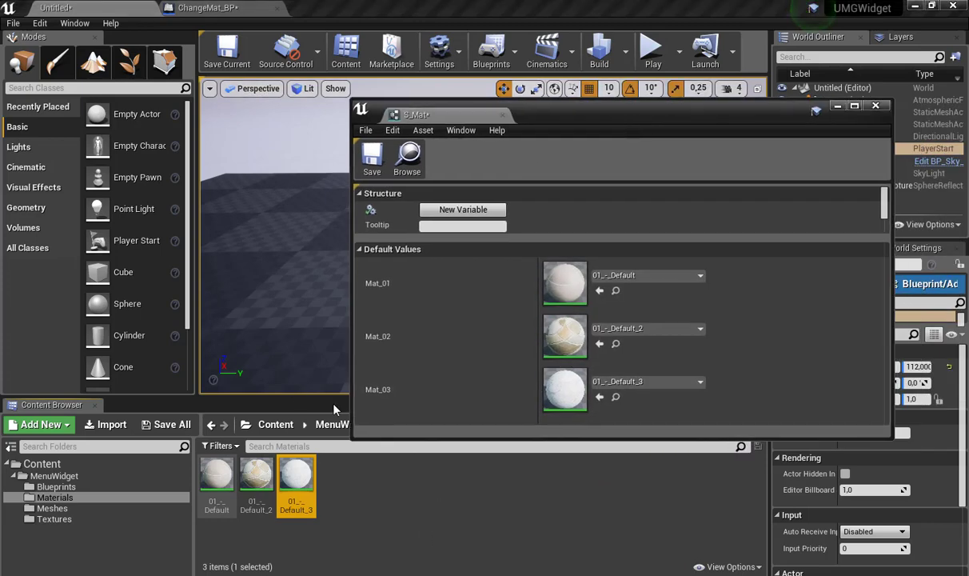